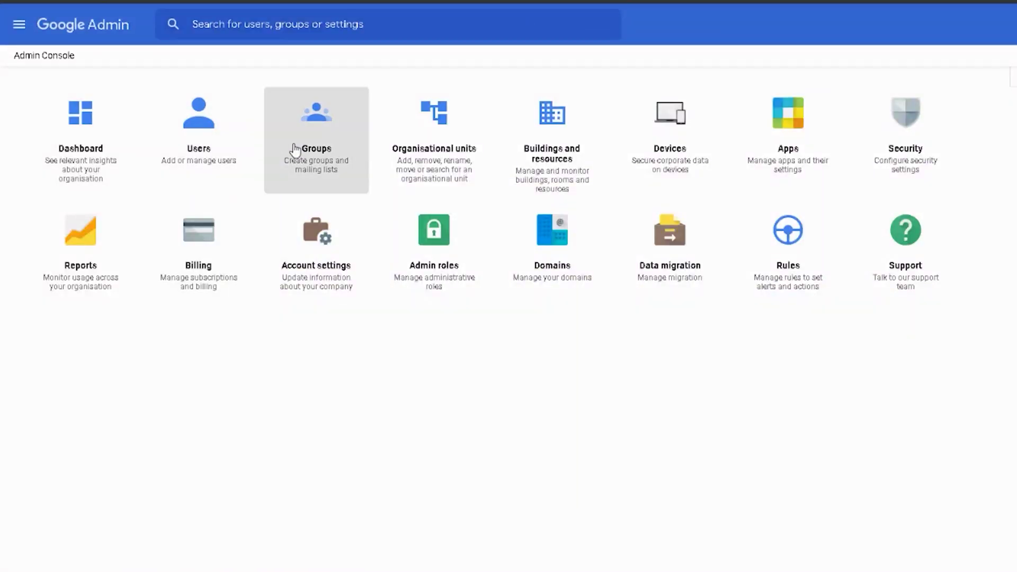
# Open the Devices section, browse the device list and expand the Chrome device options.
pyautogui.click(673, 159)
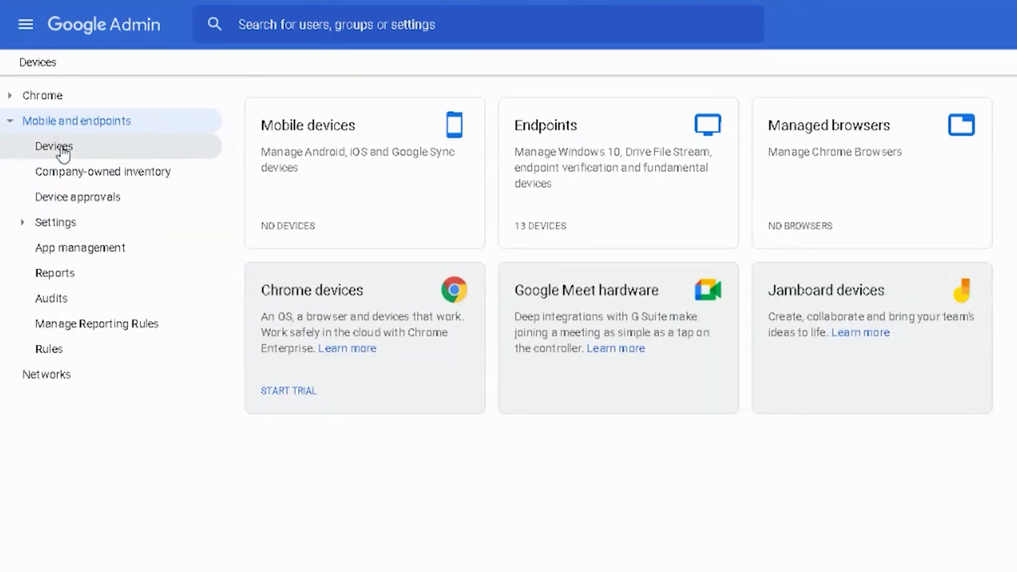
pyautogui.click(63, 153)
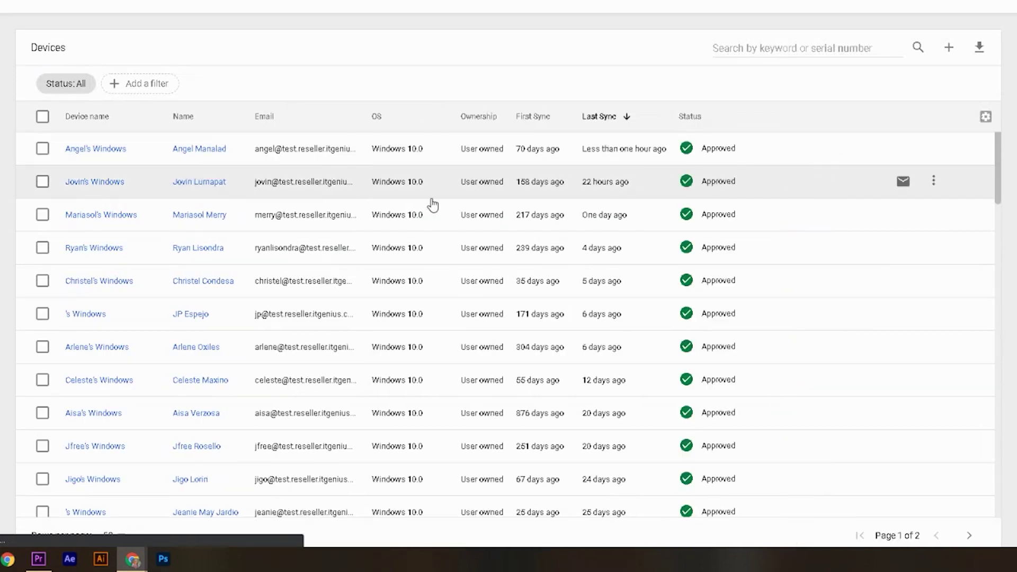
pyautogui.scroll(-8, 333, 221)
pyautogui.scroll(3, 334, 223)
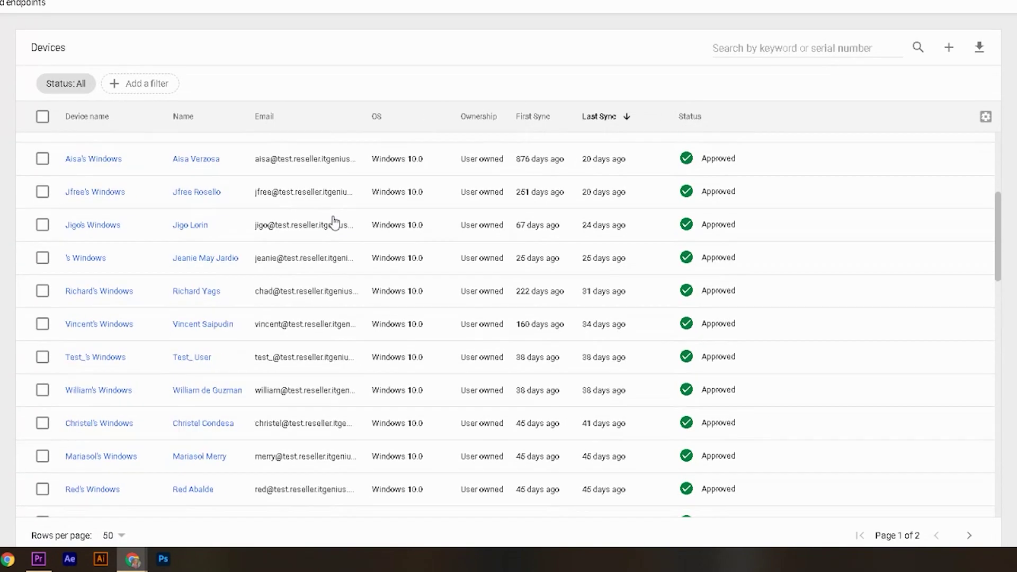
pyautogui.scroll(4, 332, 221)
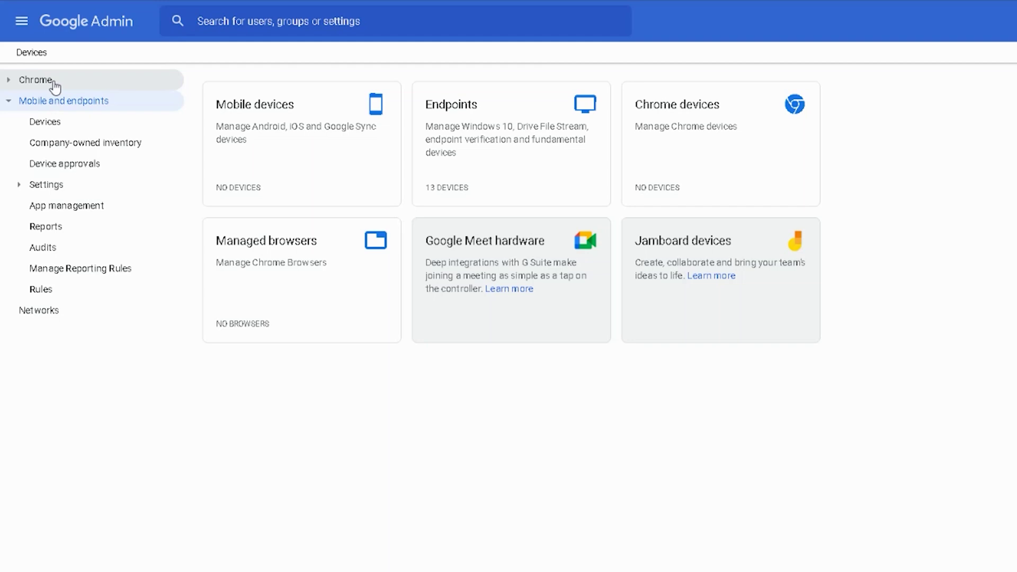
pyautogui.click(59, 104)
pyautogui.click(75, 105)
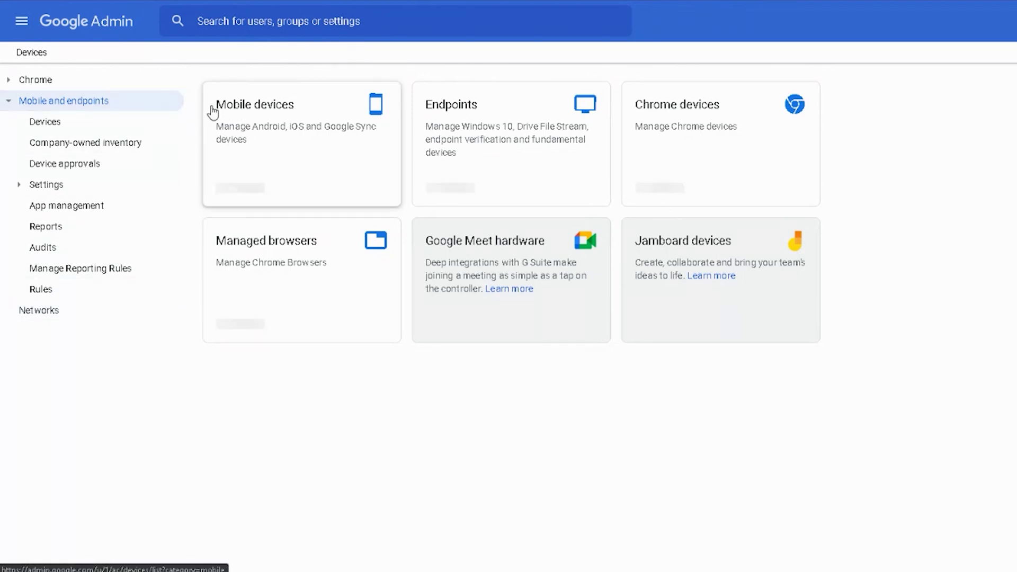
pyautogui.click(63, 85)
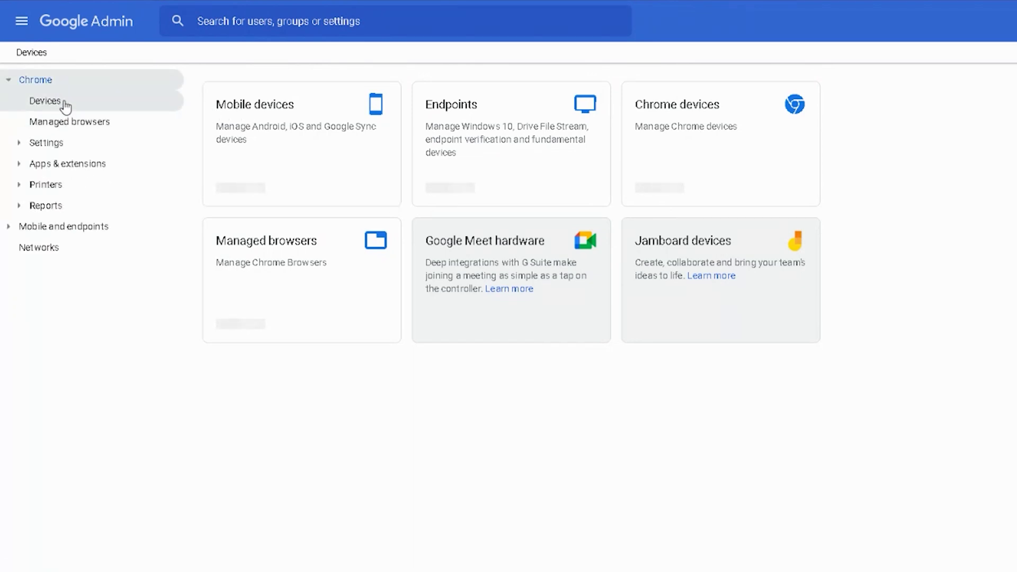
# Open Chrome management and go to User & browser settings.
pyautogui.click(64, 105)
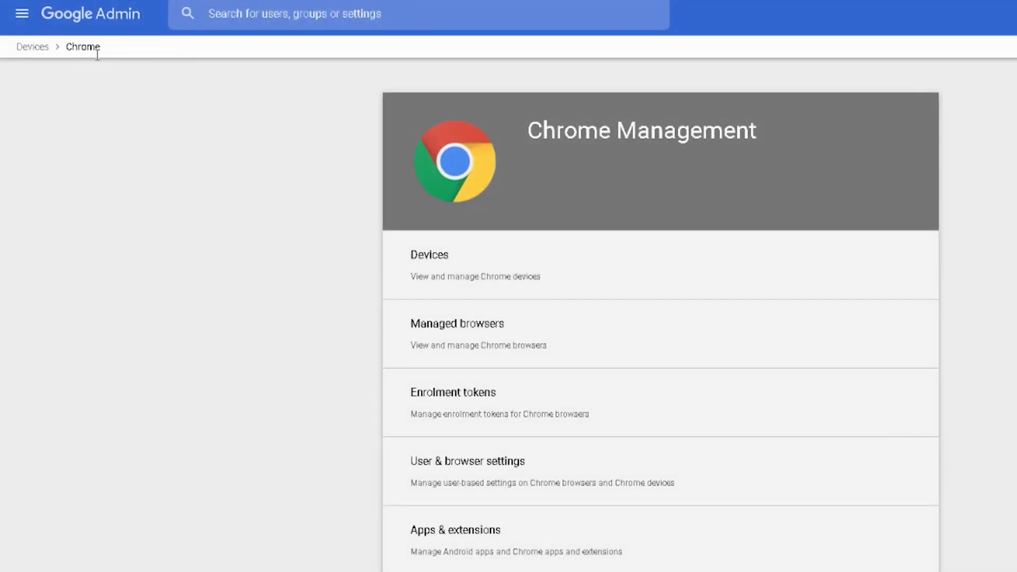
pyautogui.scroll(-8, 691, 295)
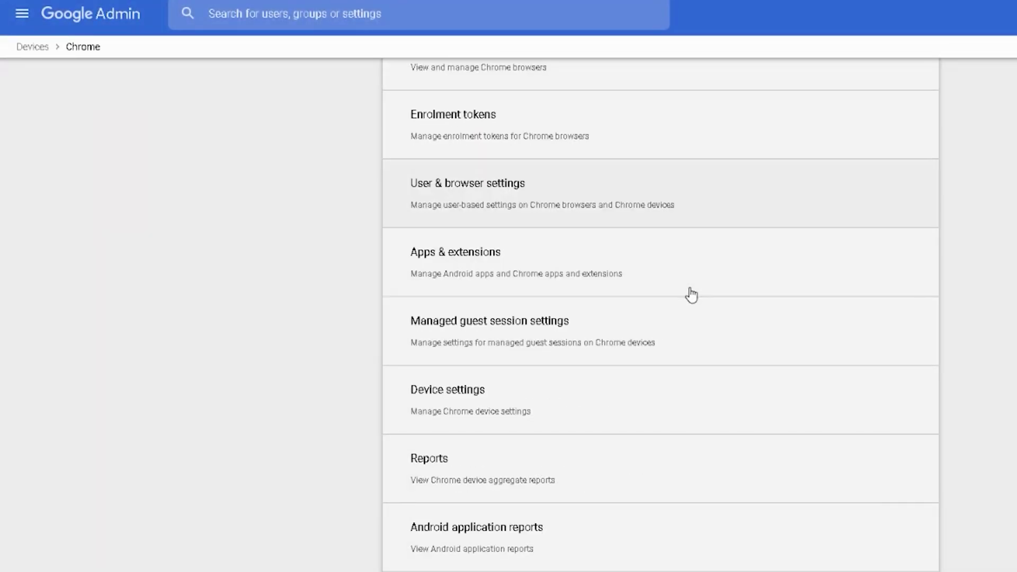
pyautogui.scroll(7, 691, 295)
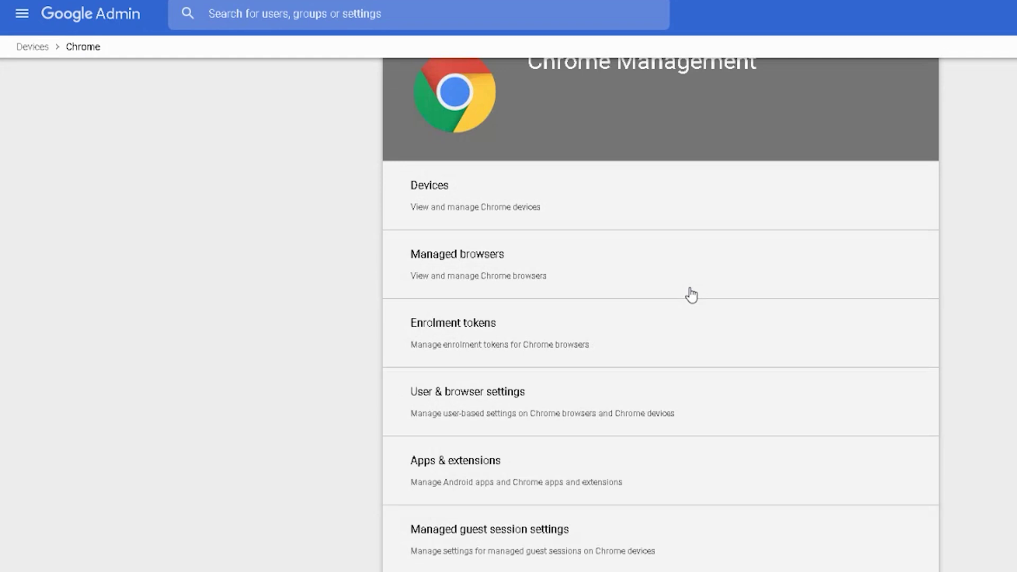
pyautogui.scroll(2, 770, 192)
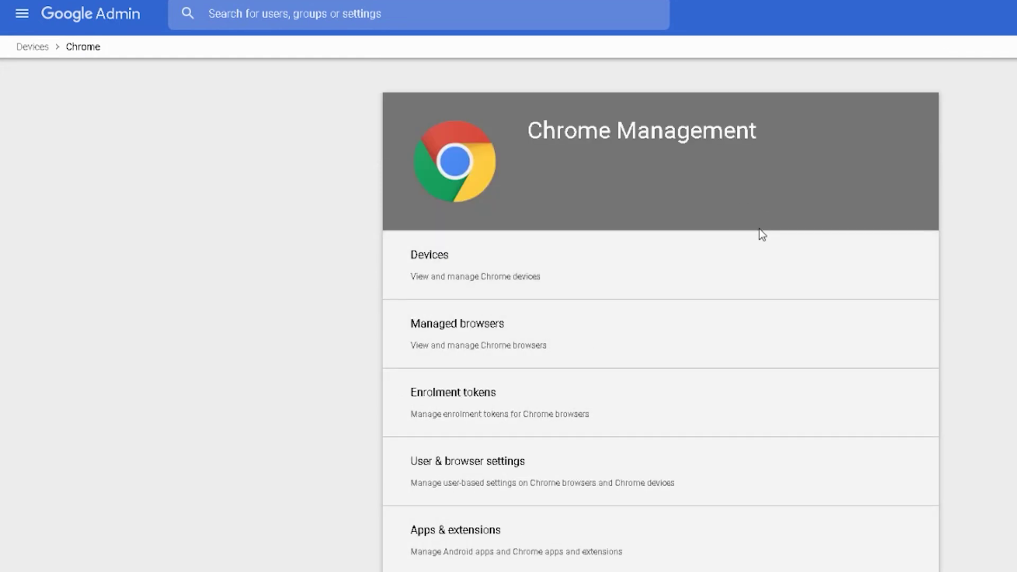
pyautogui.scroll(-1, 757, 235)
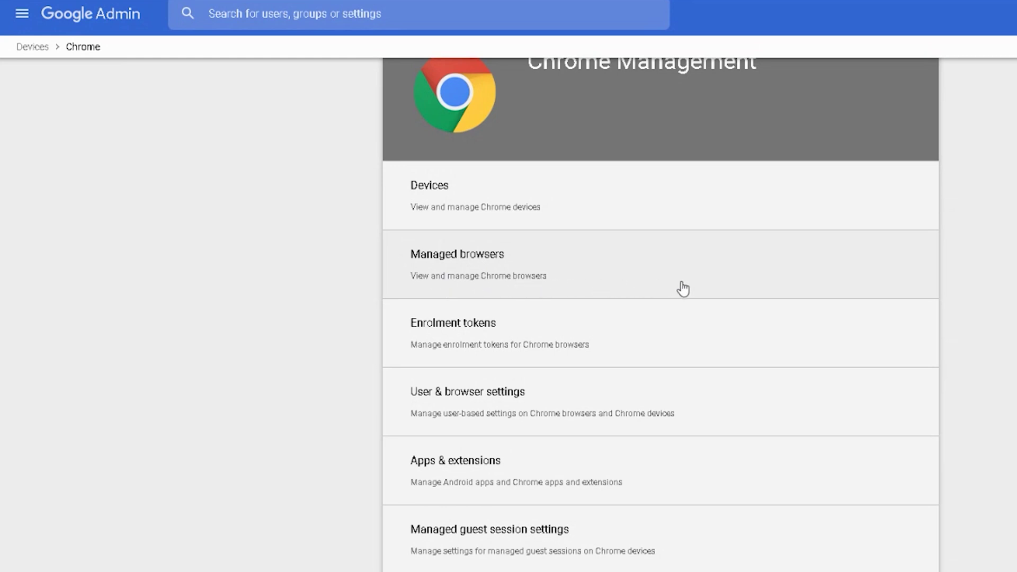
pyautogui.scroll(-2, 660, 312)
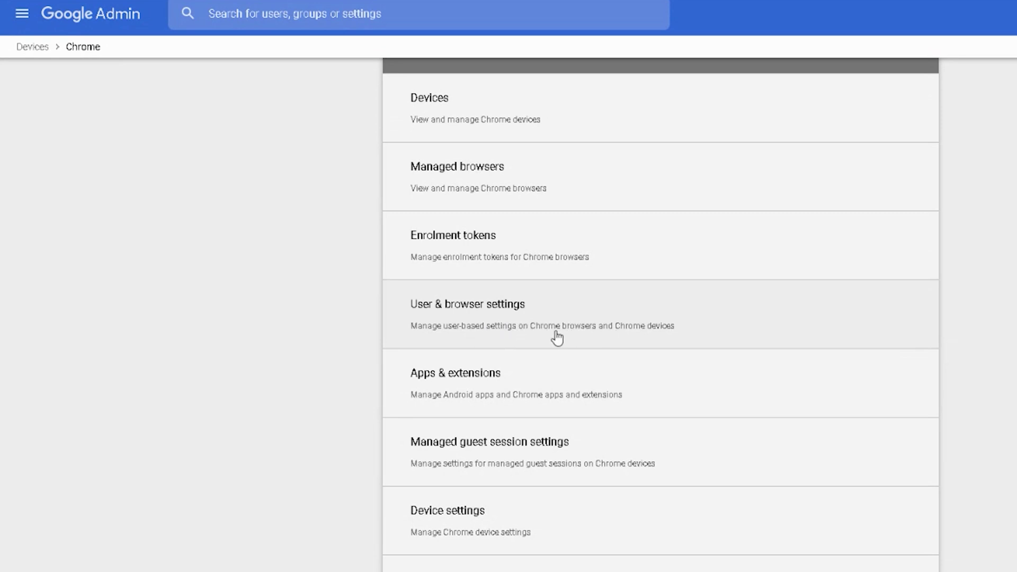
pyautogui.click(573, 333)
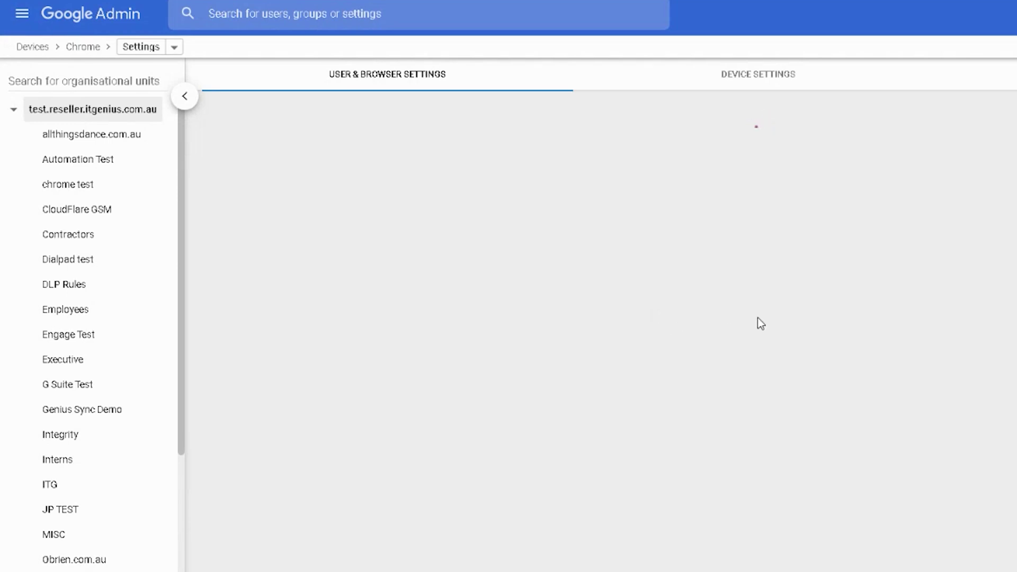
# Scroll through the User & browser settings sections.
pyautogui.scroll(-3, 808, 328)
pyautogui.scroll(3, 808, 326)
pyautogui.scroll(-7, 926, 305)
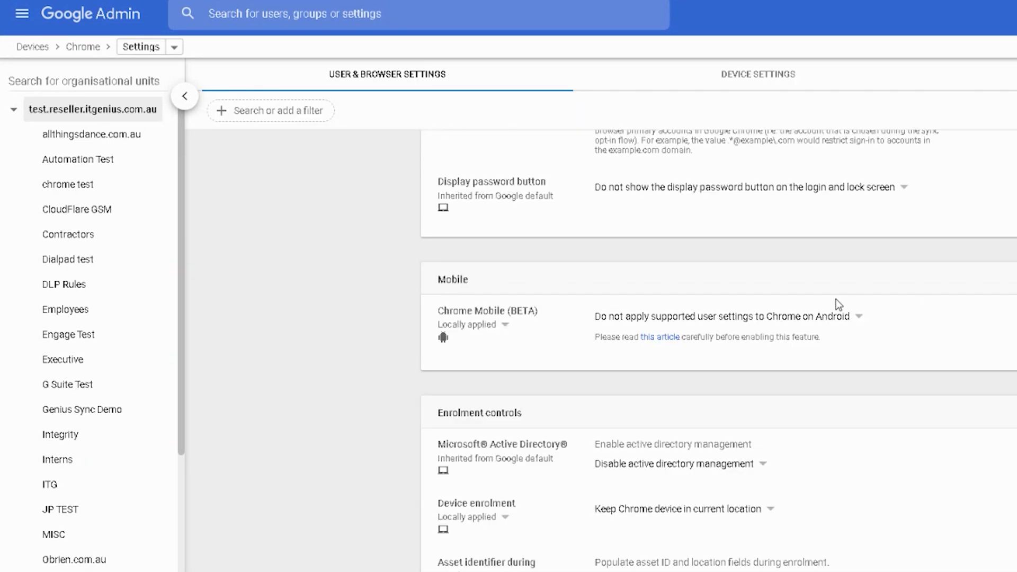
pyautogui.scroll(-9, 838, 304)
pyautogui.scroll(-15, 839, 304)
pyautogui.scroll(-15, 839, 310)
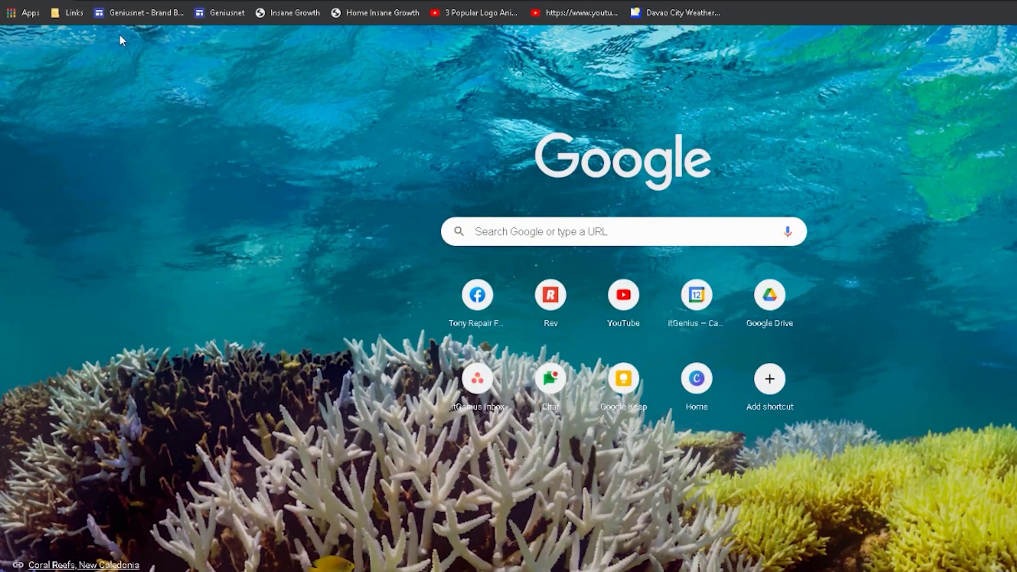
# Show the bookmarks inside Chrome's Links bookmark folder.
pyautogui.click(65, 14)
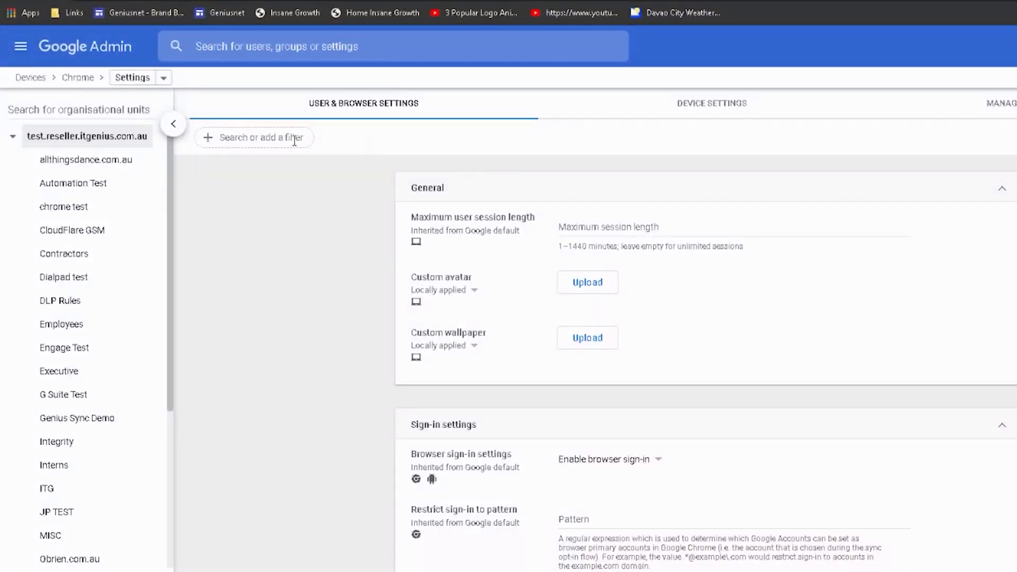
# Return to the Admin settings and start filtering the settings list.
pyautogui.click(275, 139)
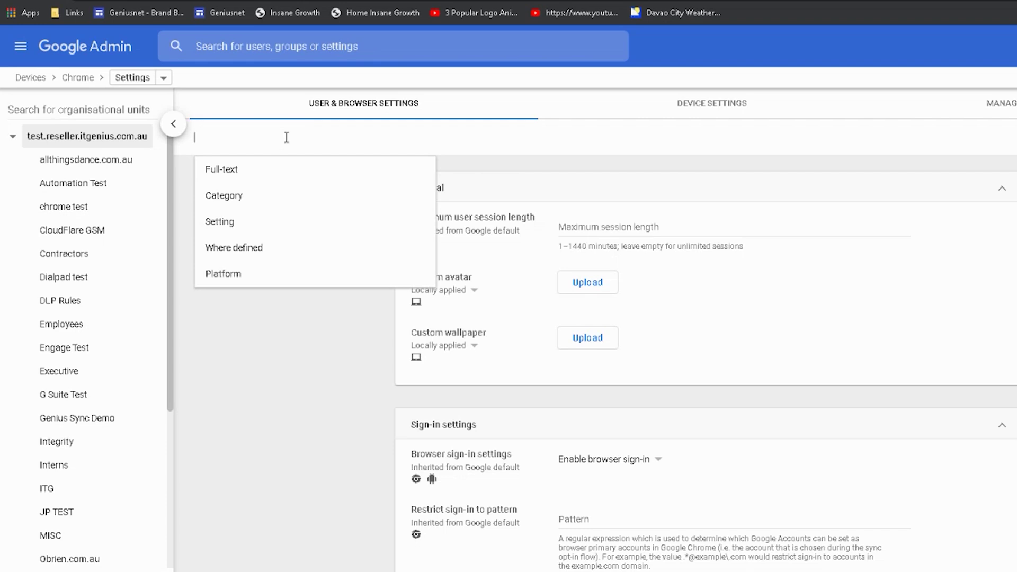
# Filter the settings by 'bookmarks' and open the Managed bookmarks setting.
pyautogui.write('bookmarks')
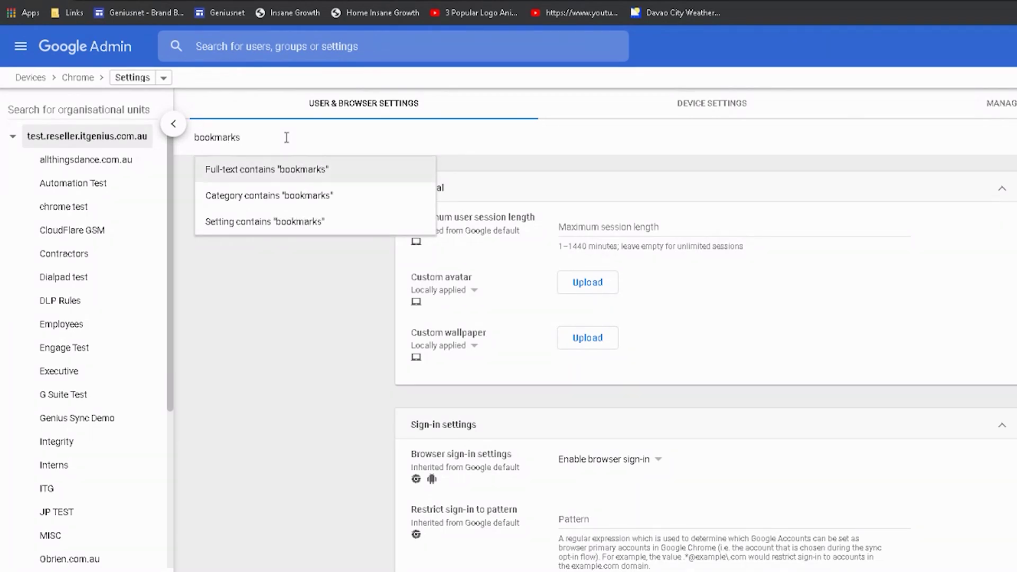
pyautogui.press('Return')
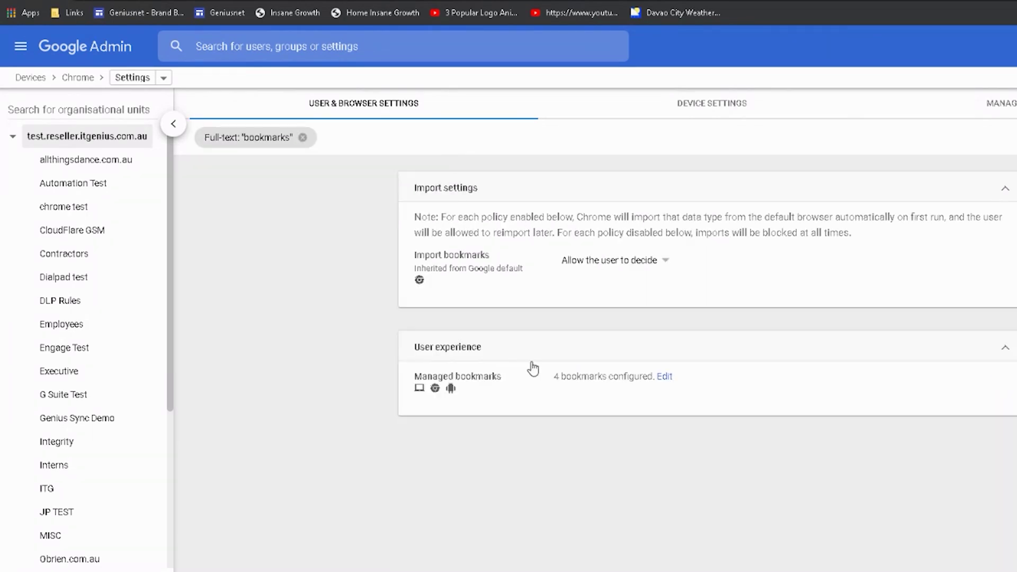
pyautogui.click(517, 352)
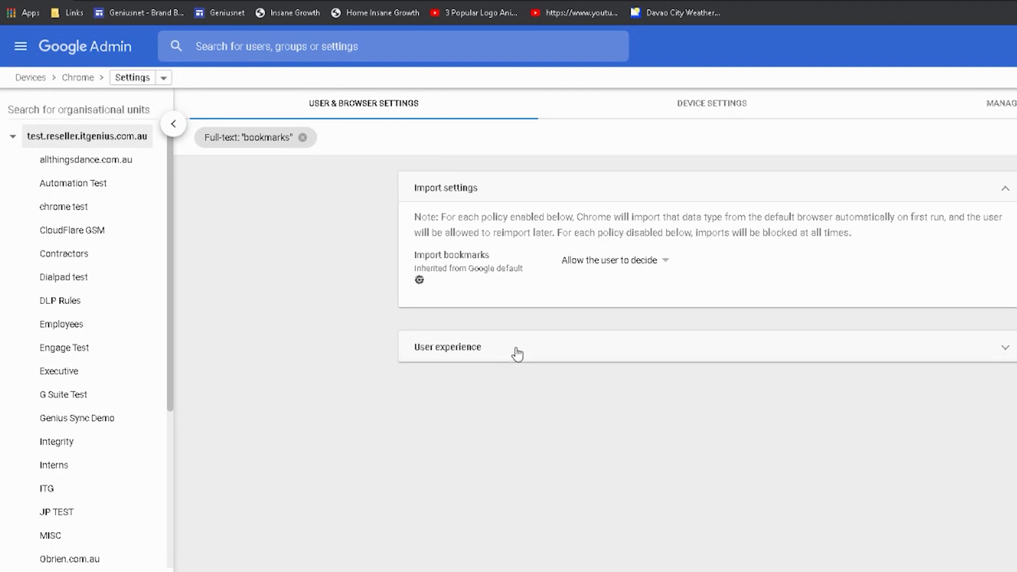
pyautogui.click(511, 379)
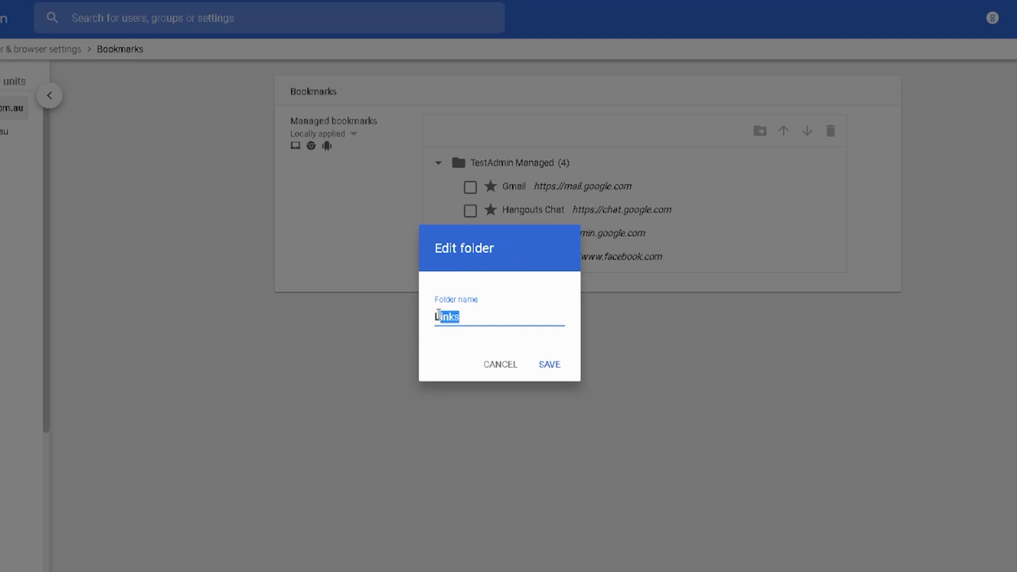
# Rename the folder to Links, add a Zero bookmark for Zero.com, and save.
pyautogui.click(549, 365)
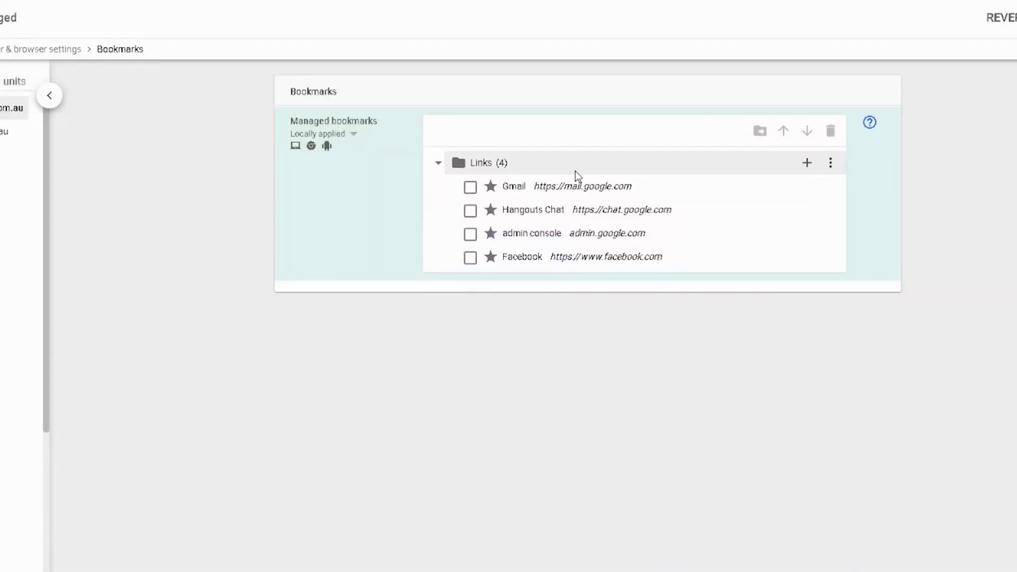
pyautogui.click(807, 165)
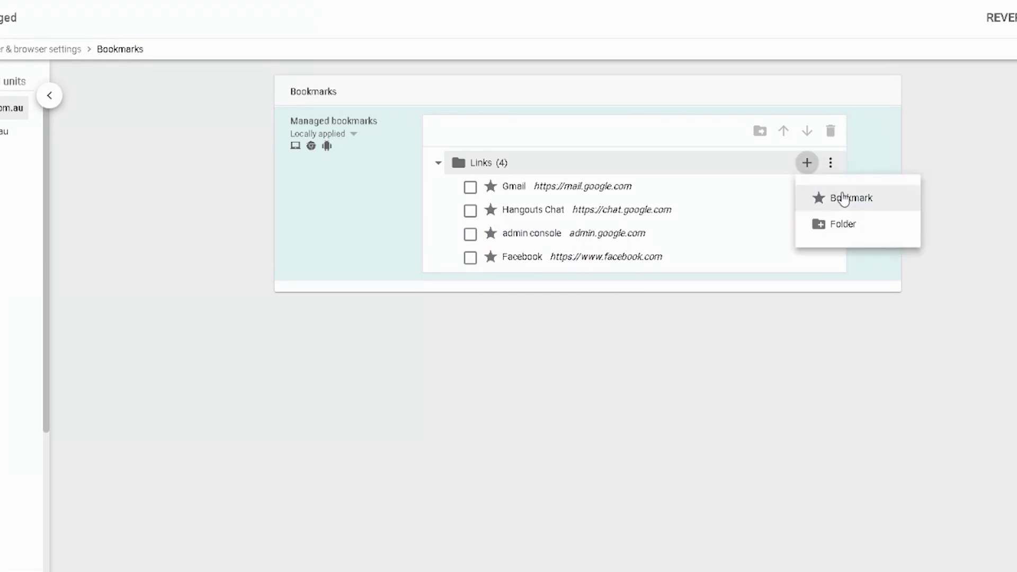
pyautogui.click(848, 202)
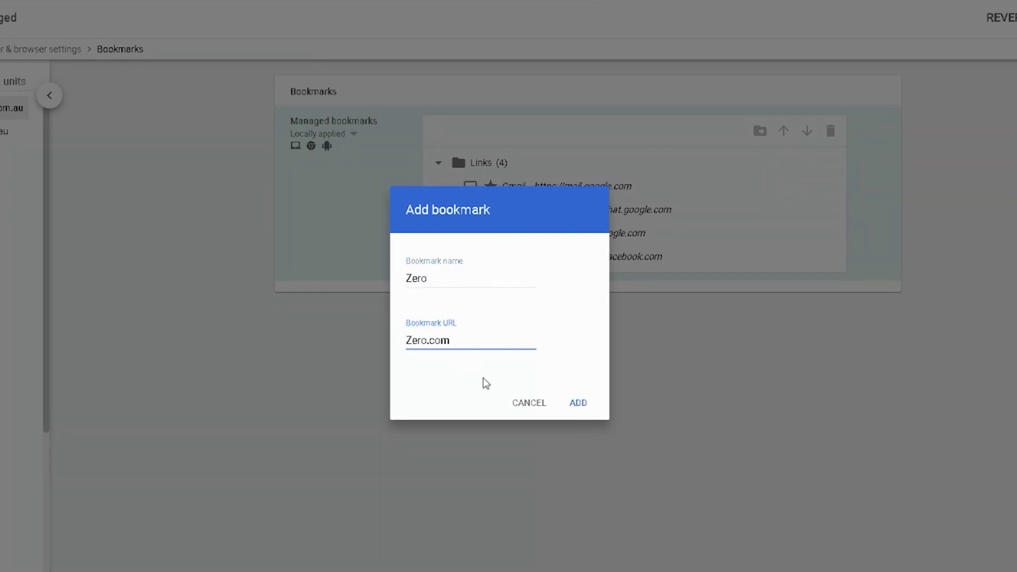
pyautogui.click(578, 403)
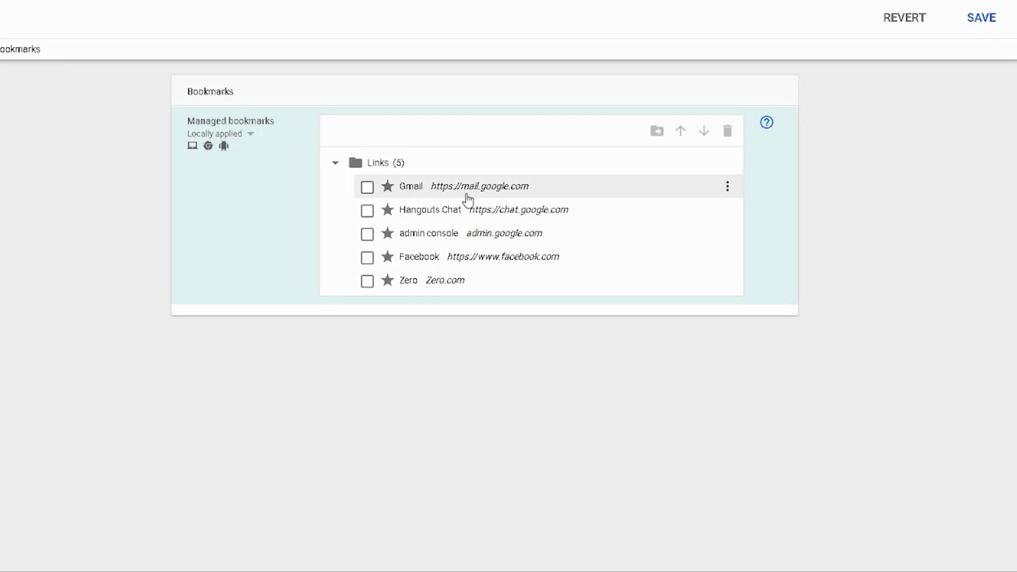
pyautogui.click(982, 18)
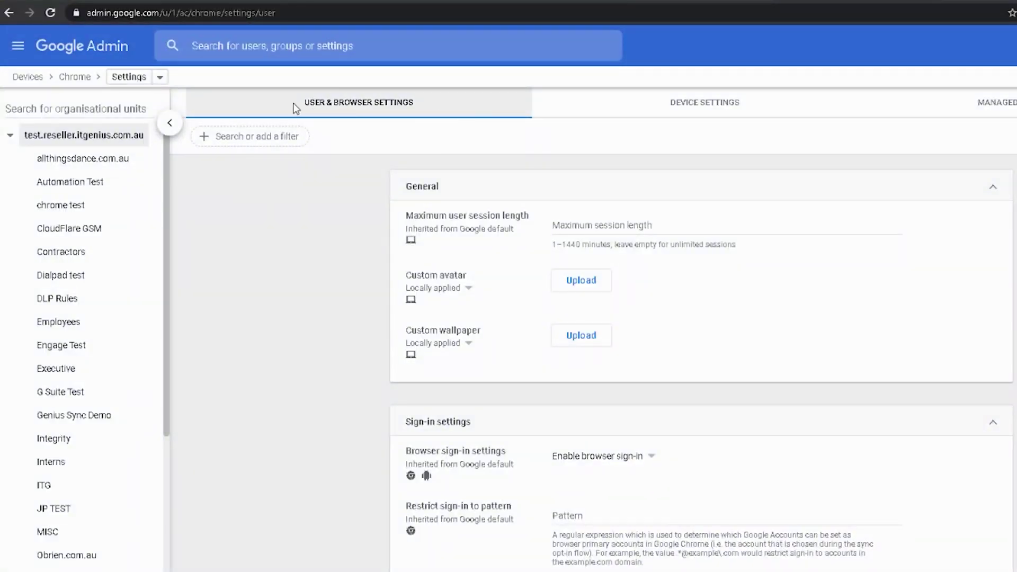
# Filter the settings by 'bar' to locate the Bookmark bar policy.
pyautogui.click(281, 140)
pyautogui.write('b')
pyautogui.press('Return')
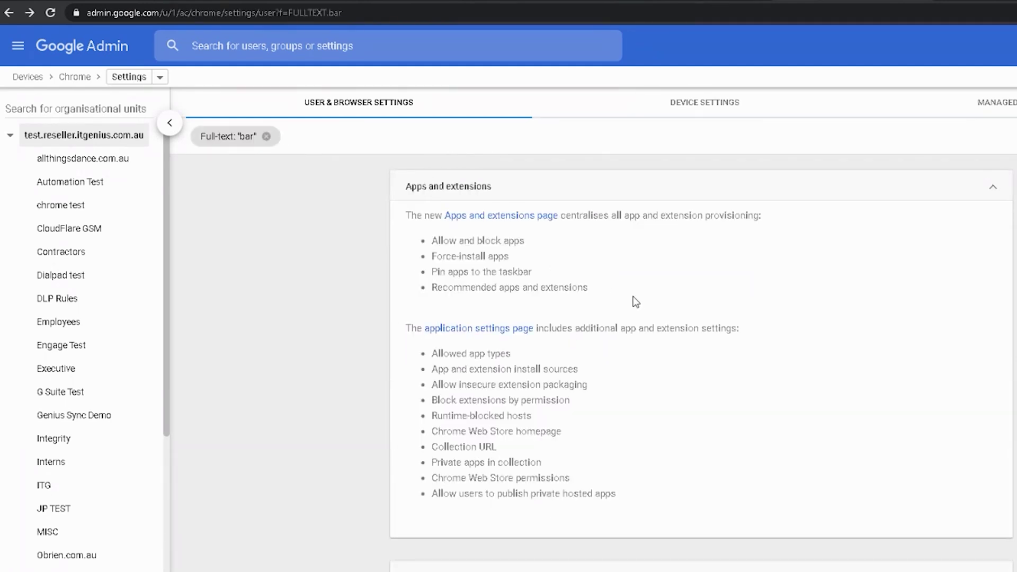
pyautogui.scroll(-8, 636, 302)
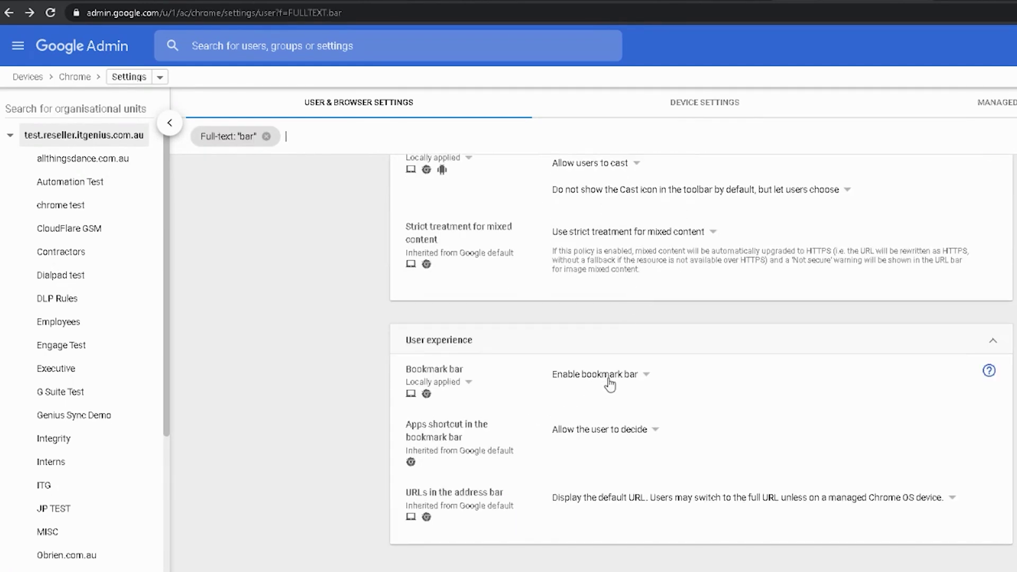